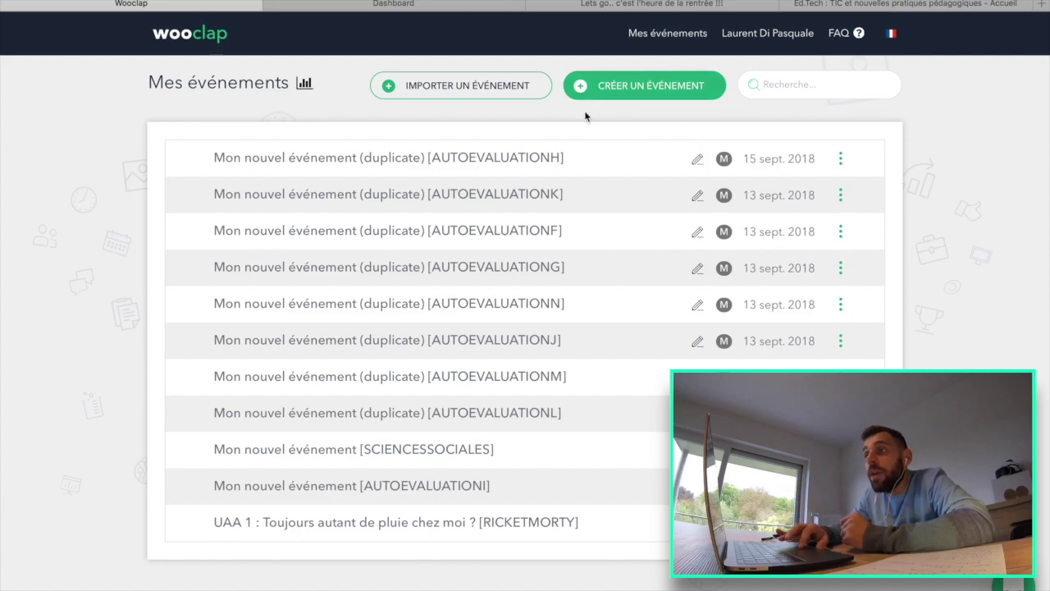
Create a new event and browse the question types available for it.
click(645, 87)
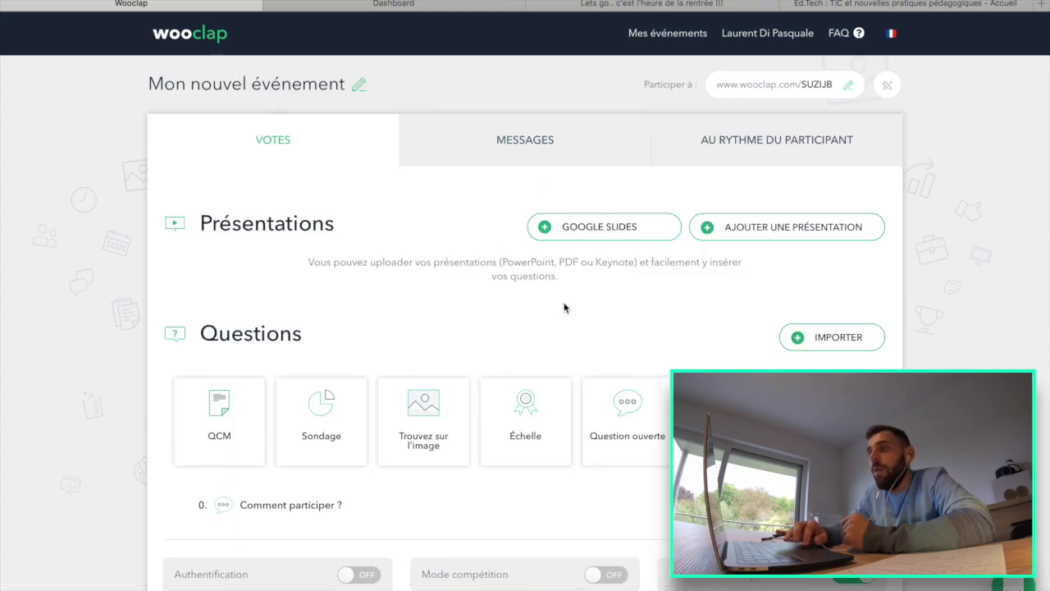
scroll(416, 368, down, 2)
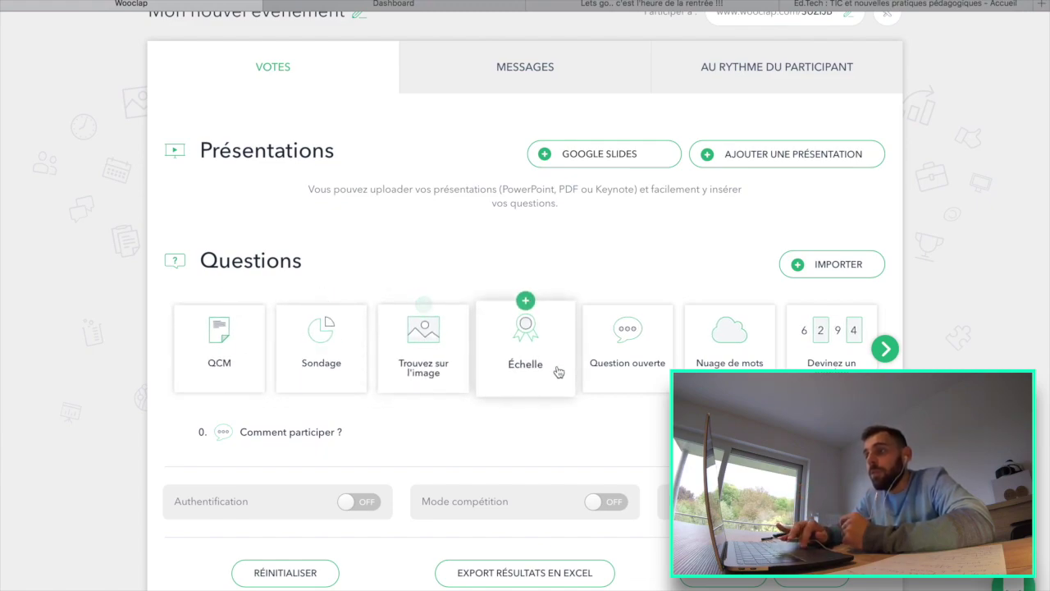
click(885, 349)
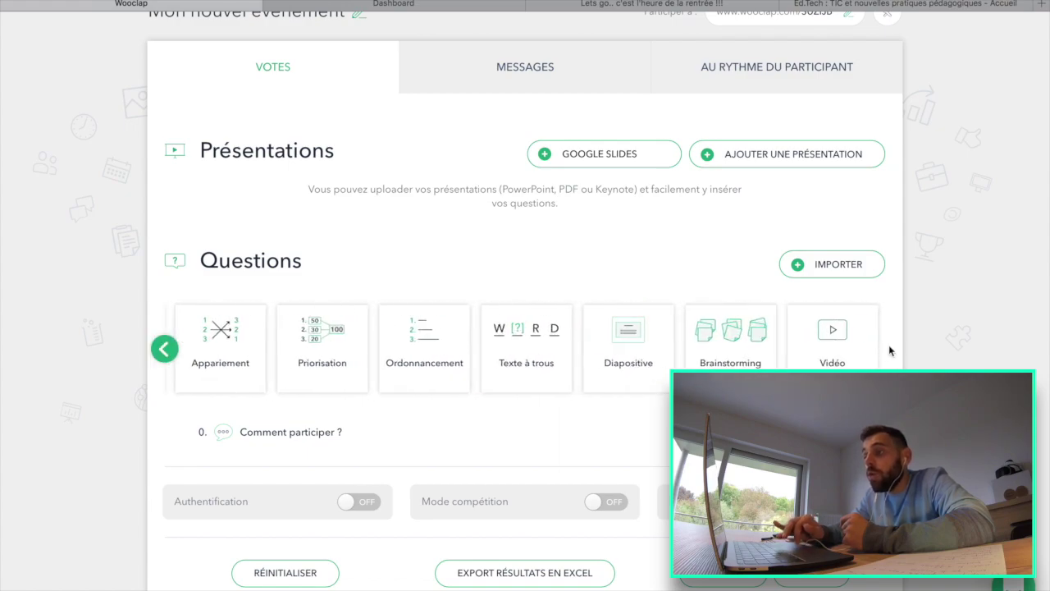
click(163, 351)
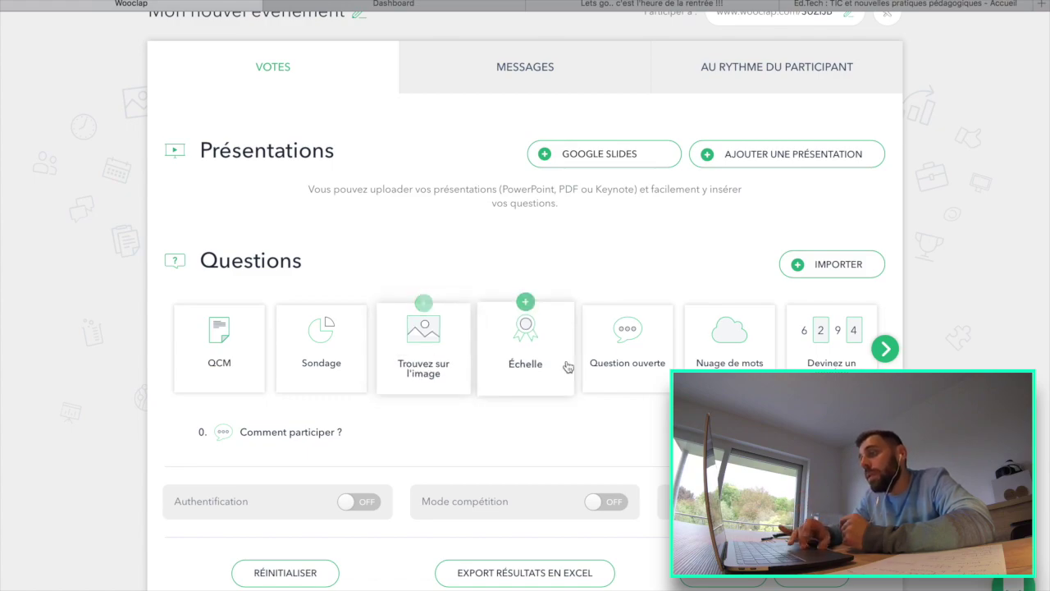
click(885, 348)
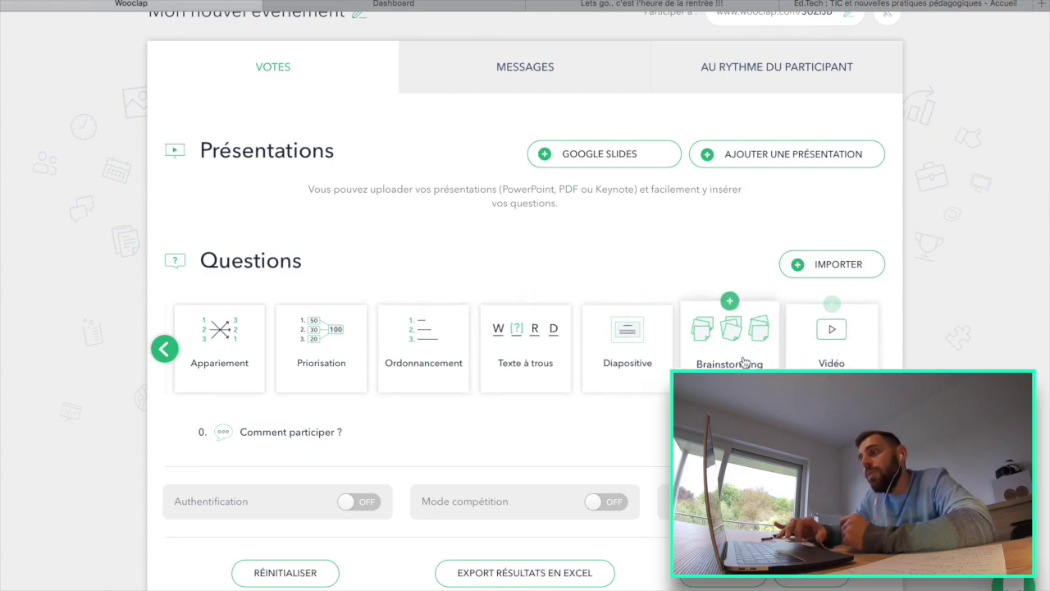
click(163, 351)
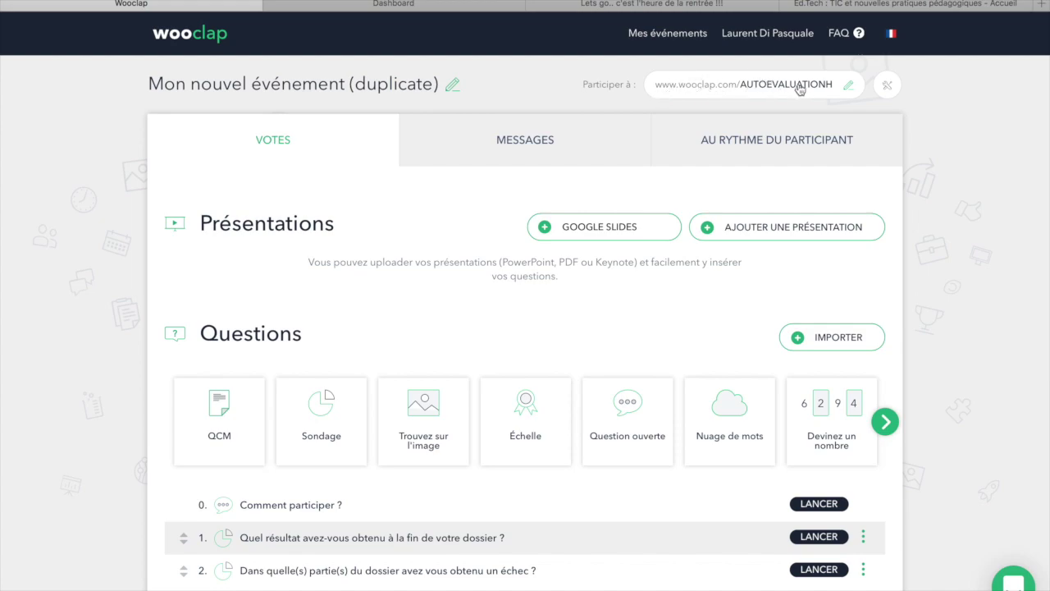
Open the participation link code of the AUTOEVALUATIONH event for editing and exit without entering a new code.
click(847, 86)
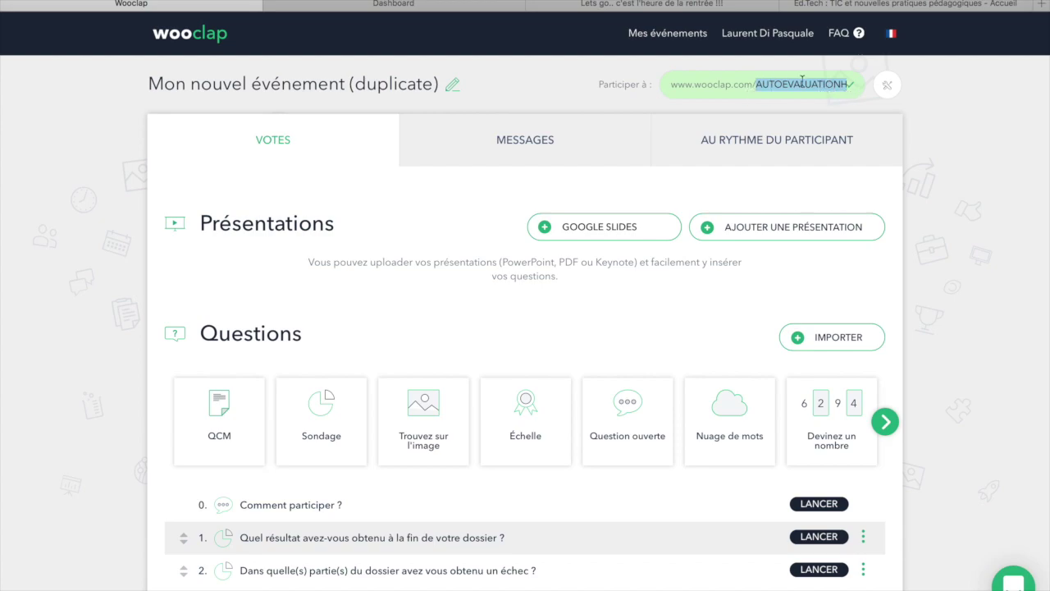
click(844, 85)
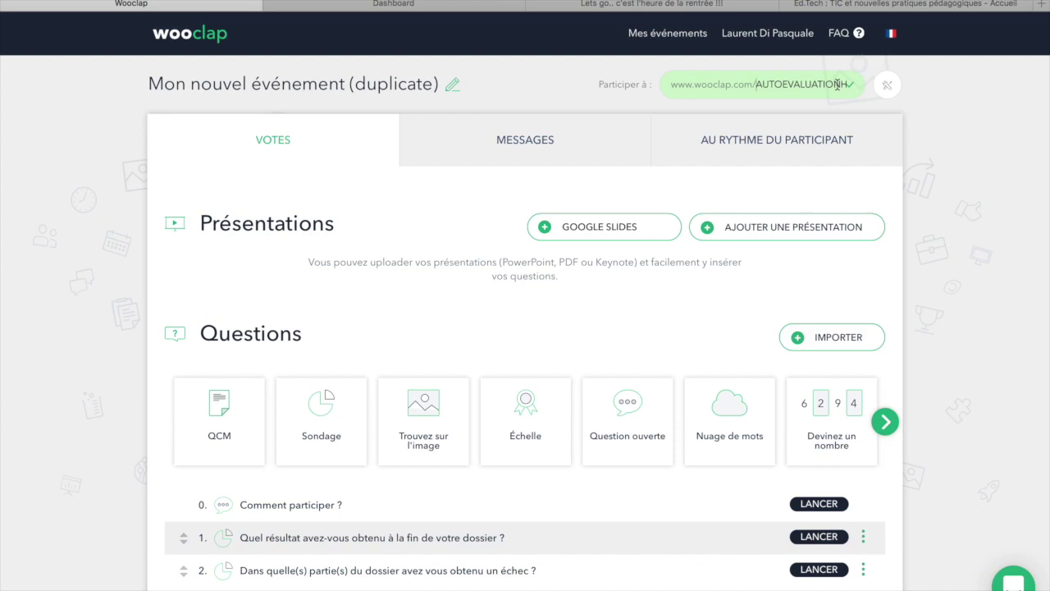
click(801, 112)
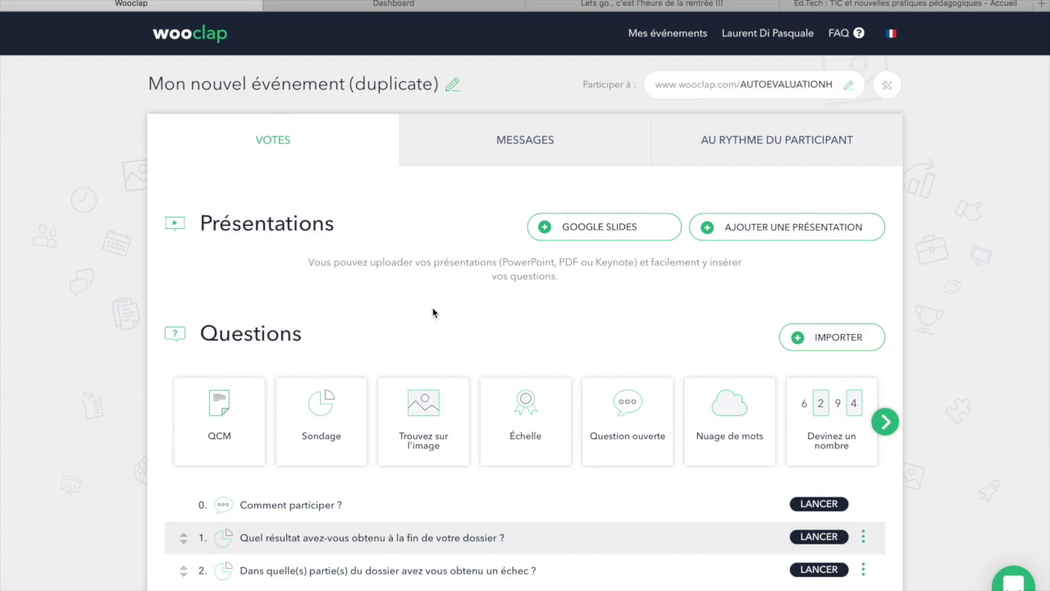
Launch the question "Quel résultat avez-vous obtenu à la fin de votre dossier ?" and dismiss the online files notification.
scroll(426, 328, down, 3)
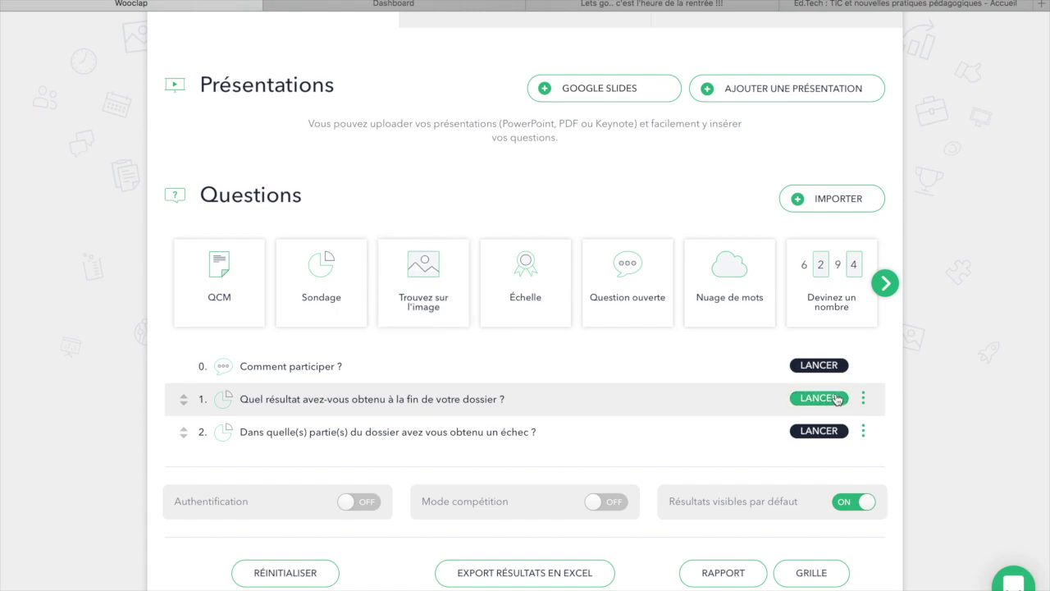
click(837, 399)
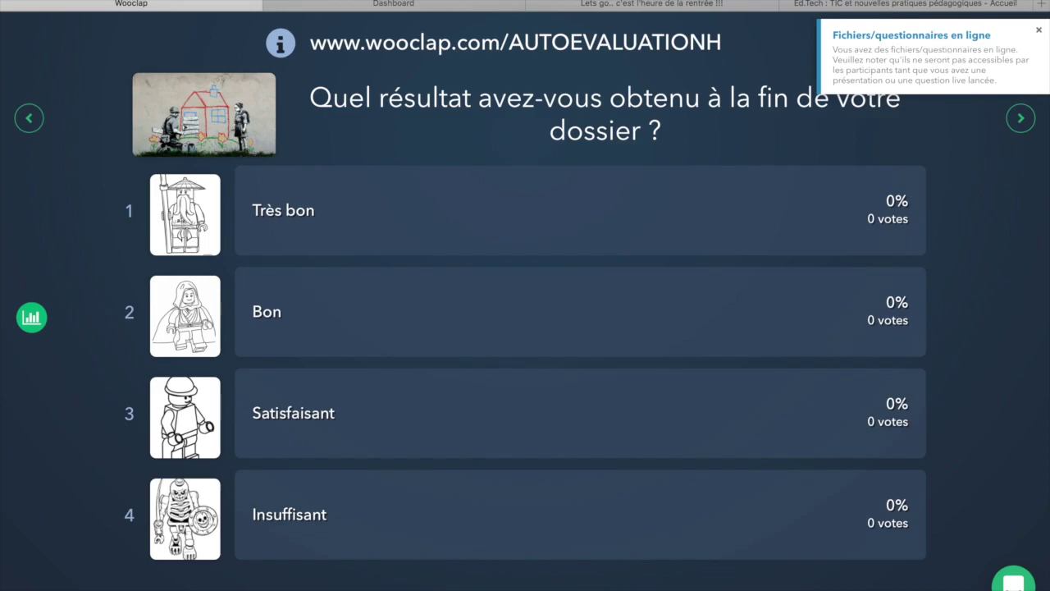
click(1039, 31)
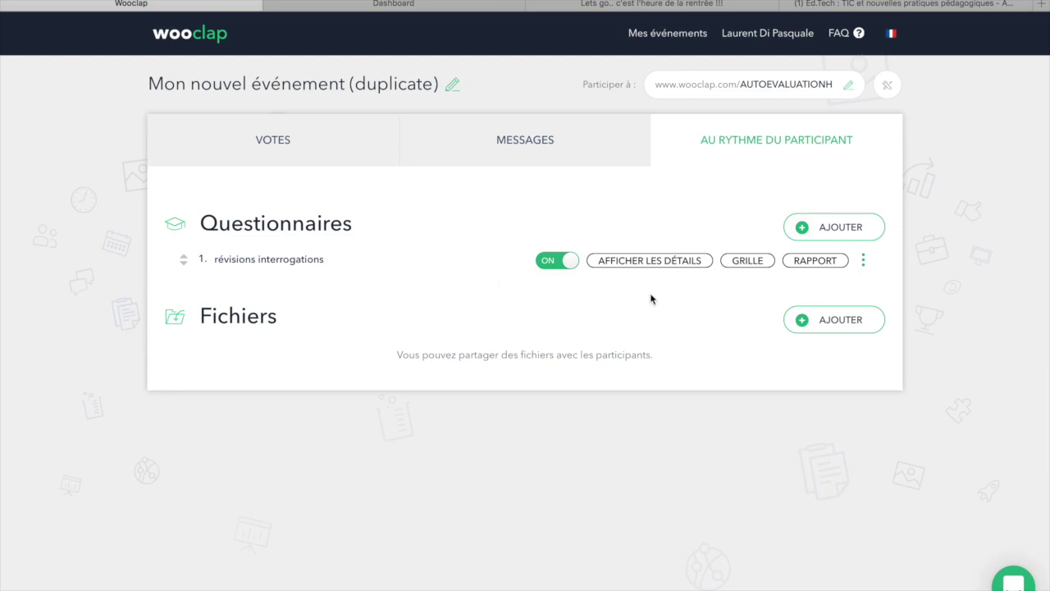
Open the "révisions interrogations" questionnaire for editing and review its questions, the first question's actions and the questionnaire settings.
click(862, 260)
click(863, 260)
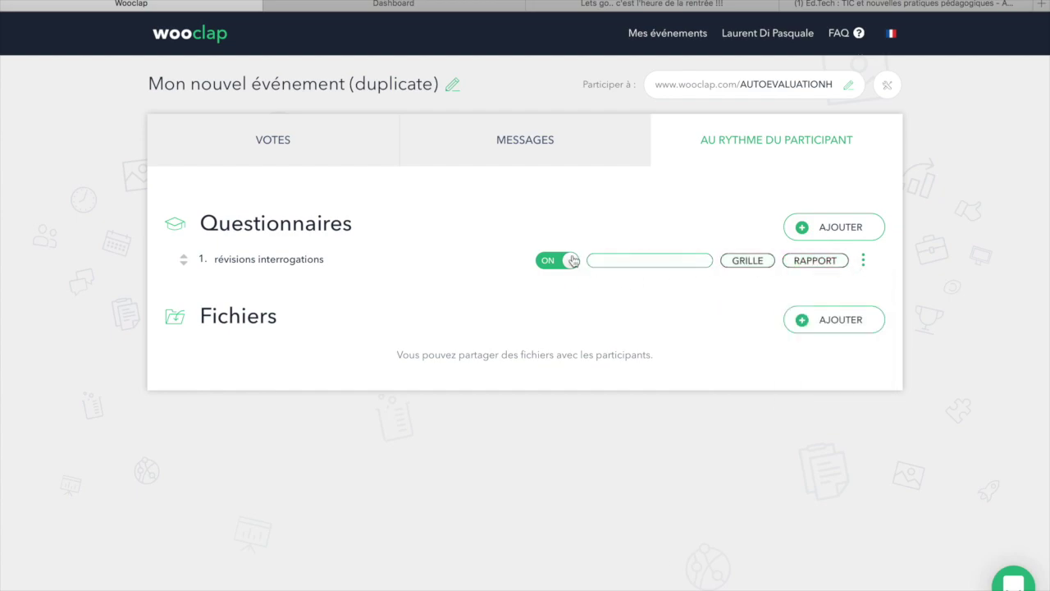
click(863, 260)
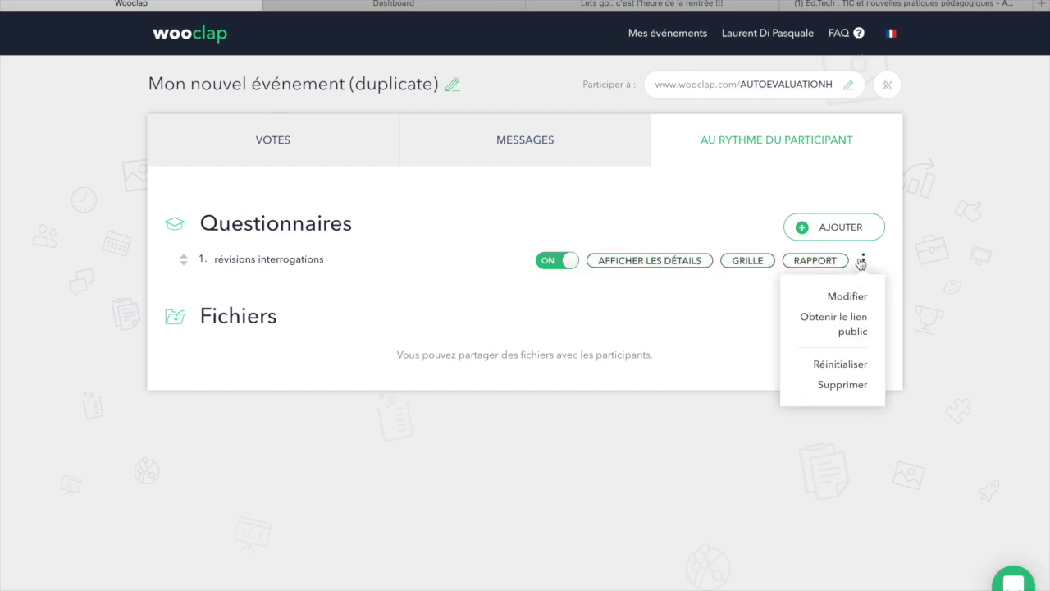
click(849, 297)
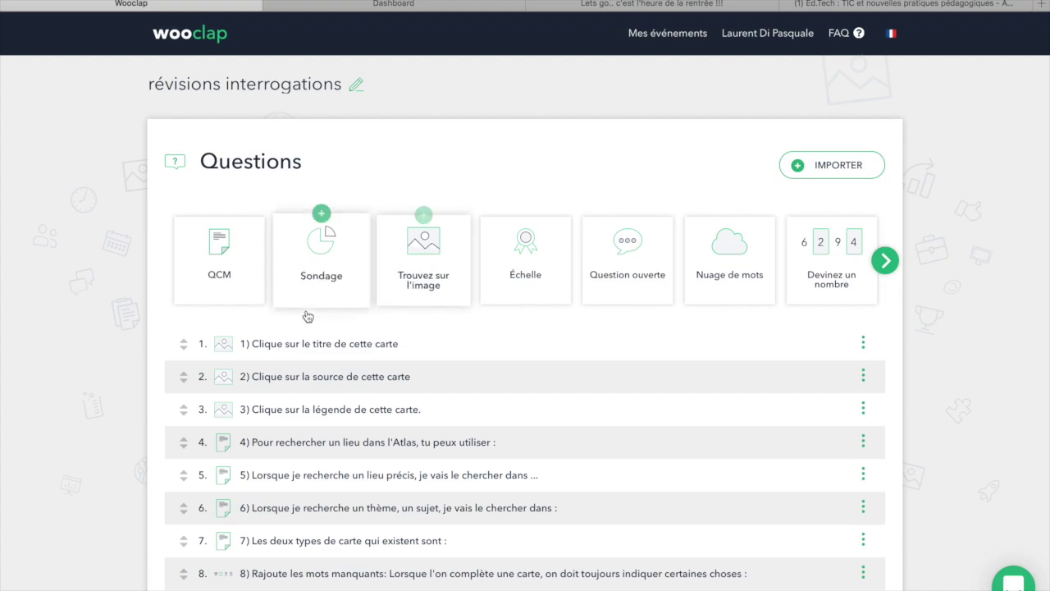
scroll(312, 296, down, 2)
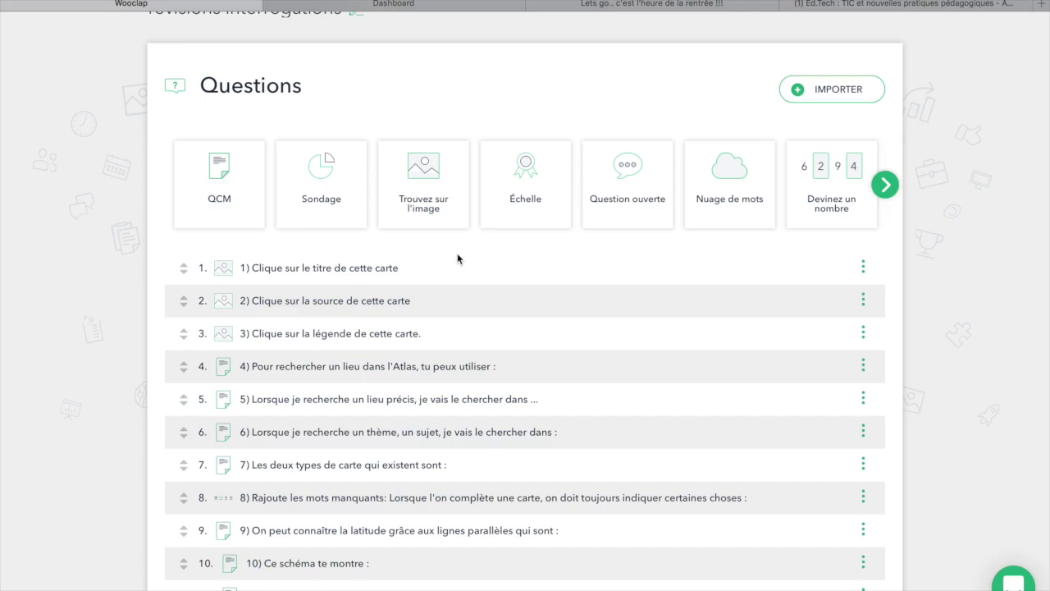
click(863, 266)
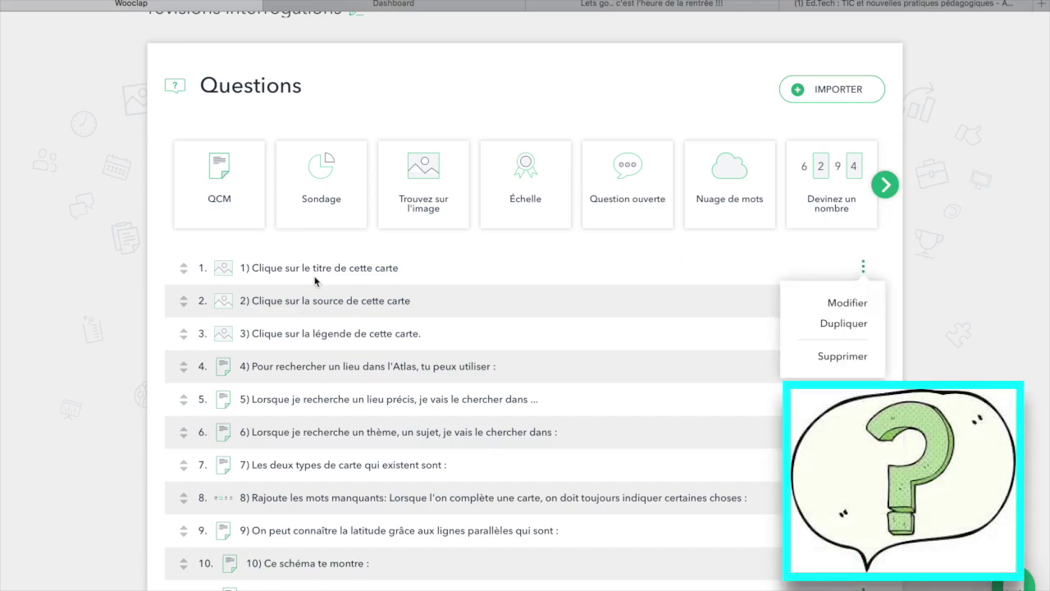
scroll(314, 281, down, 5)
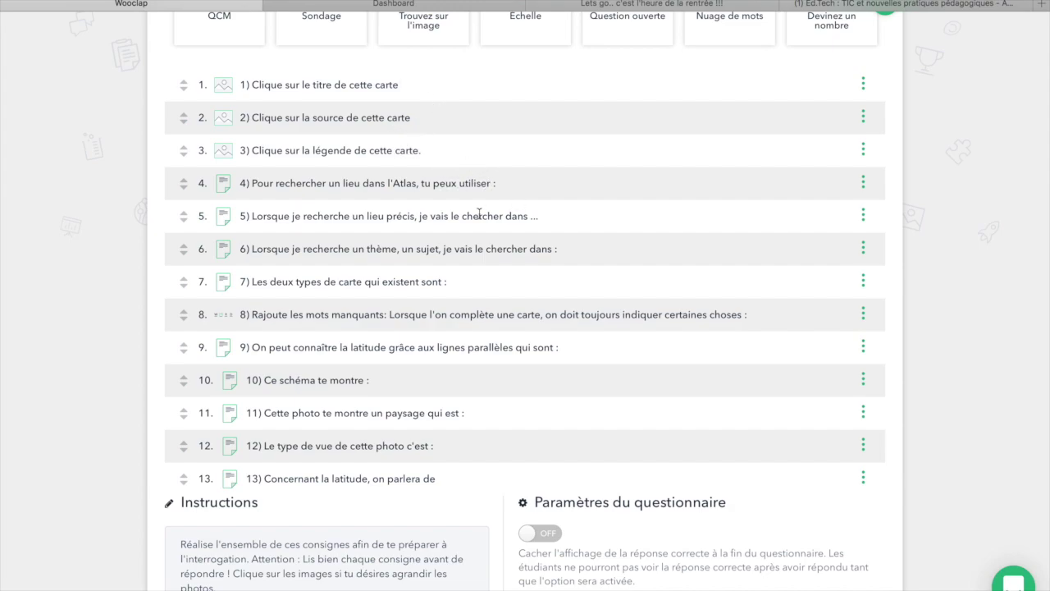
scroll(479, 214, down, 2)
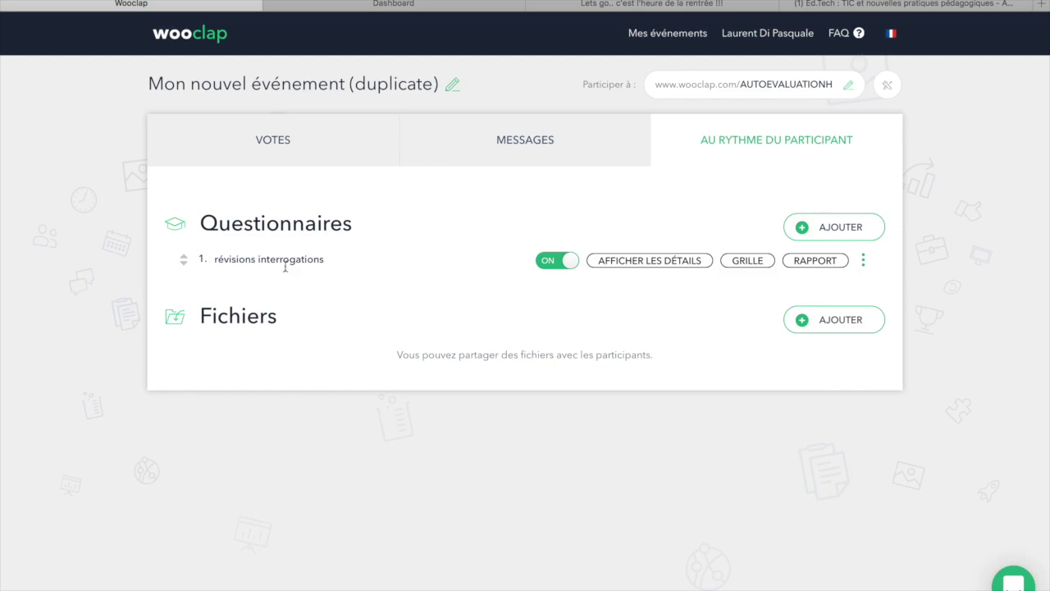
Open the report of the "révisions interrogations" questionnaire and examine the participants' results question by question.
click(814, 261)
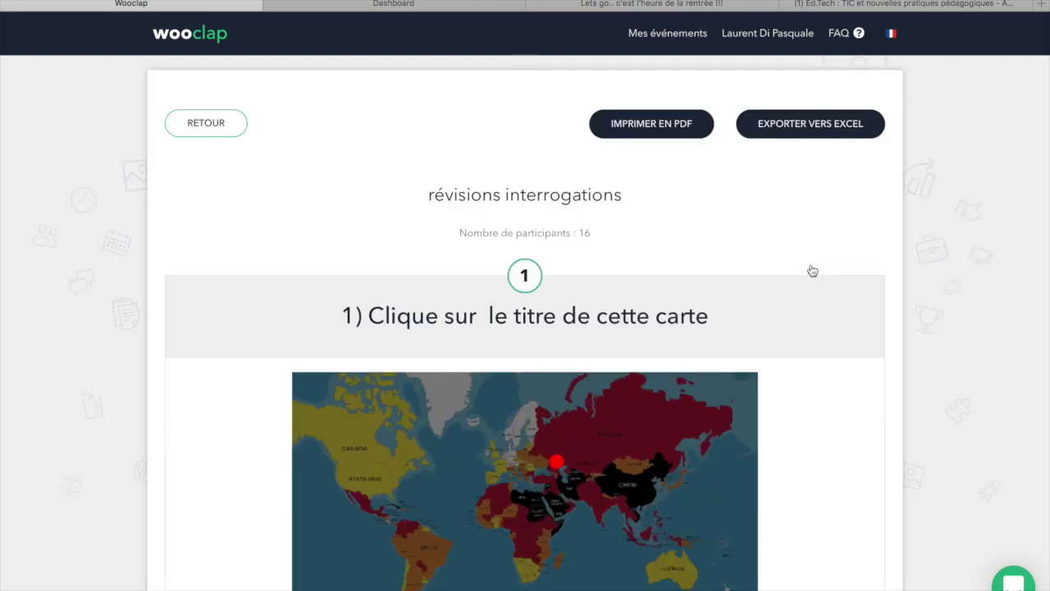
scroll(812, 270, down, 3)
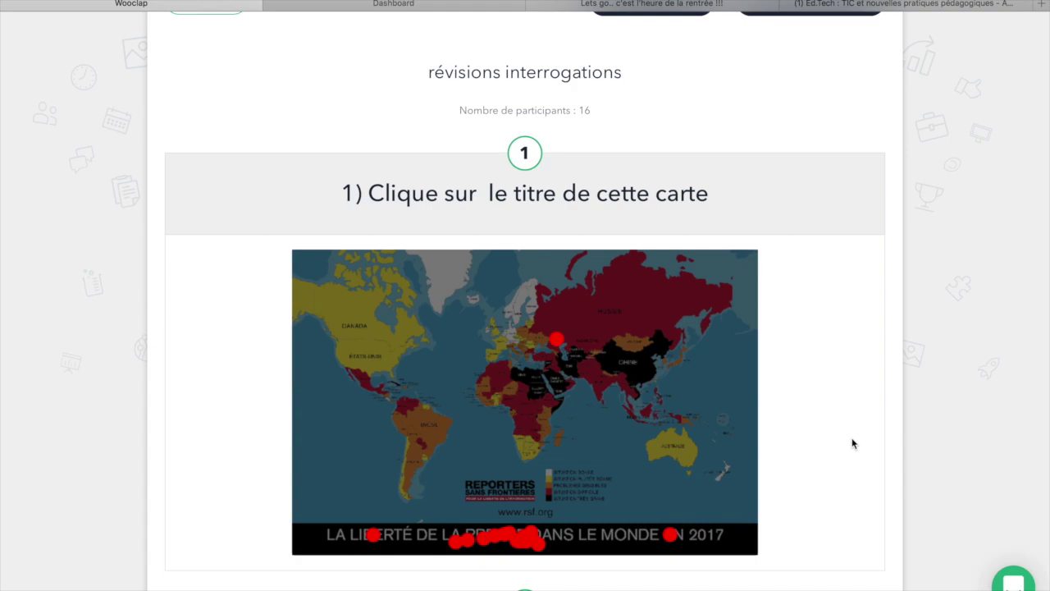
scroll(851, 437, down, 5)
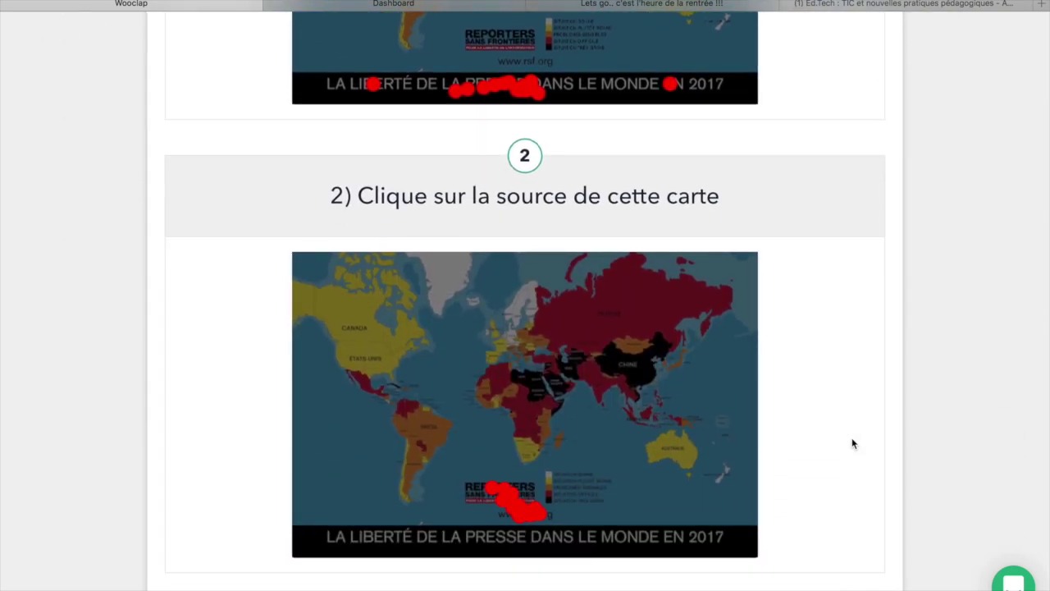
scroll(851, 443, down, 3)
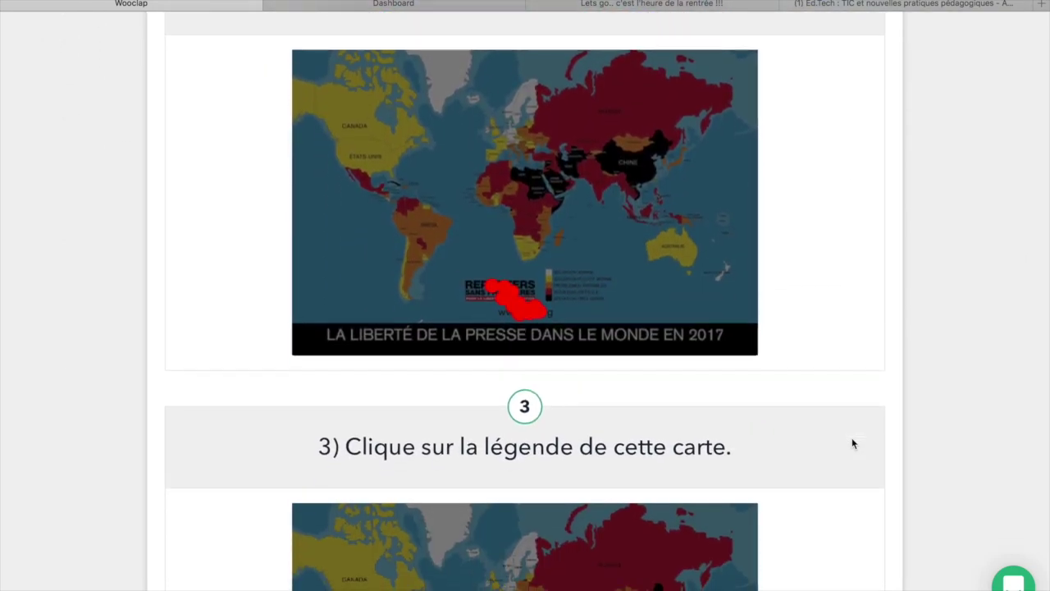
scroll(851, 443, up, 1)
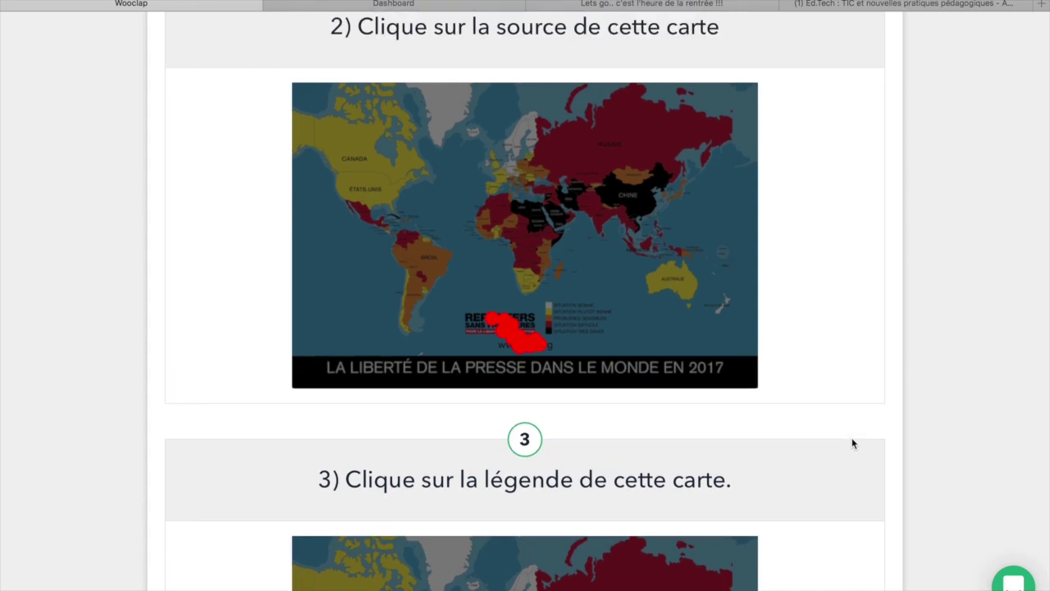
scroll(852, 438, down, 3)
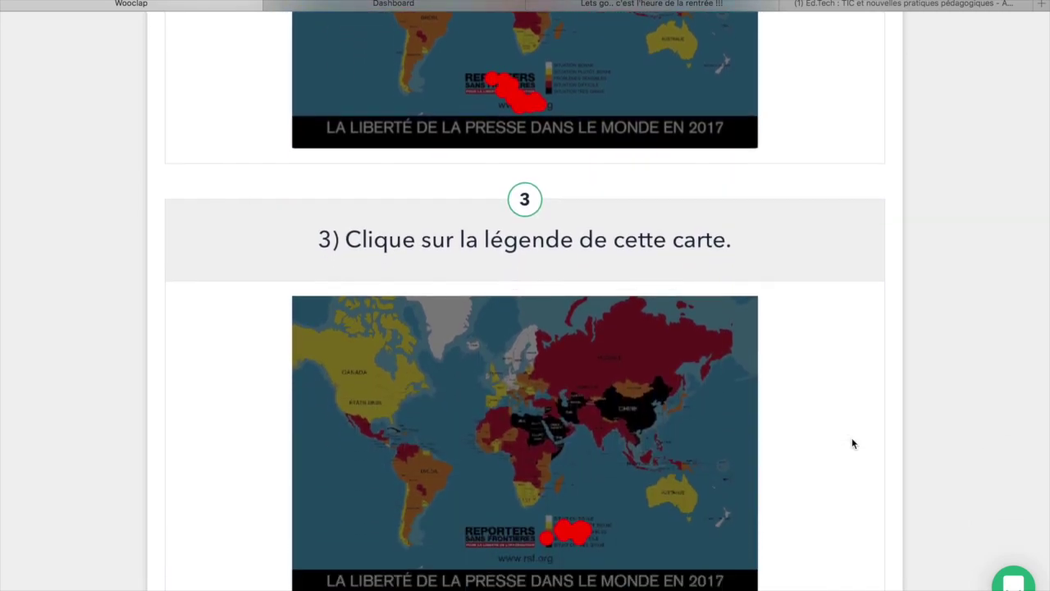
scroll(852, 443, down, 2)
scroll(851, 443, down, 3)
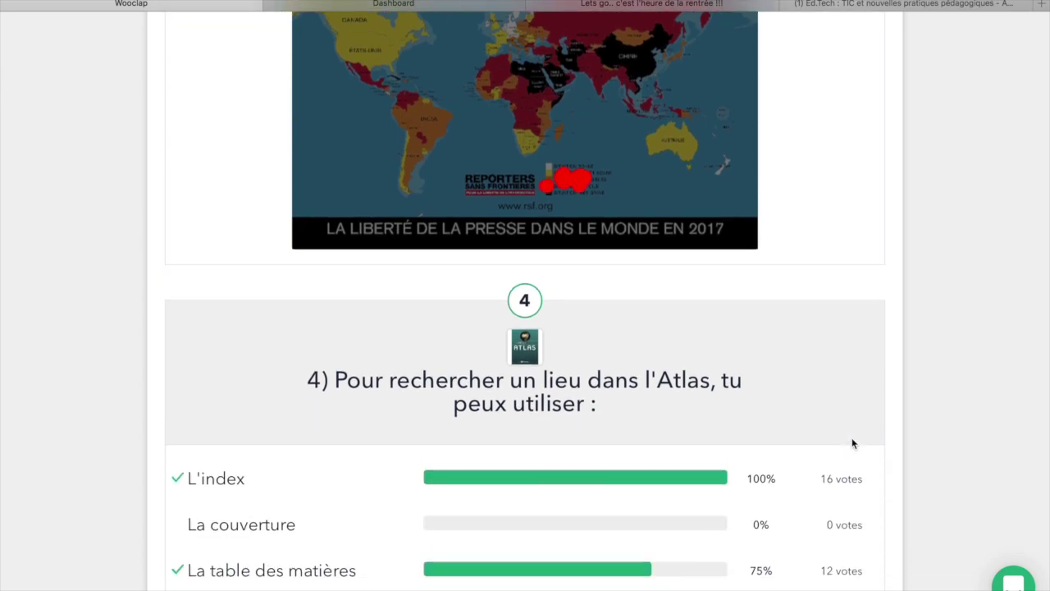
scroll(851, 439, down, 1)
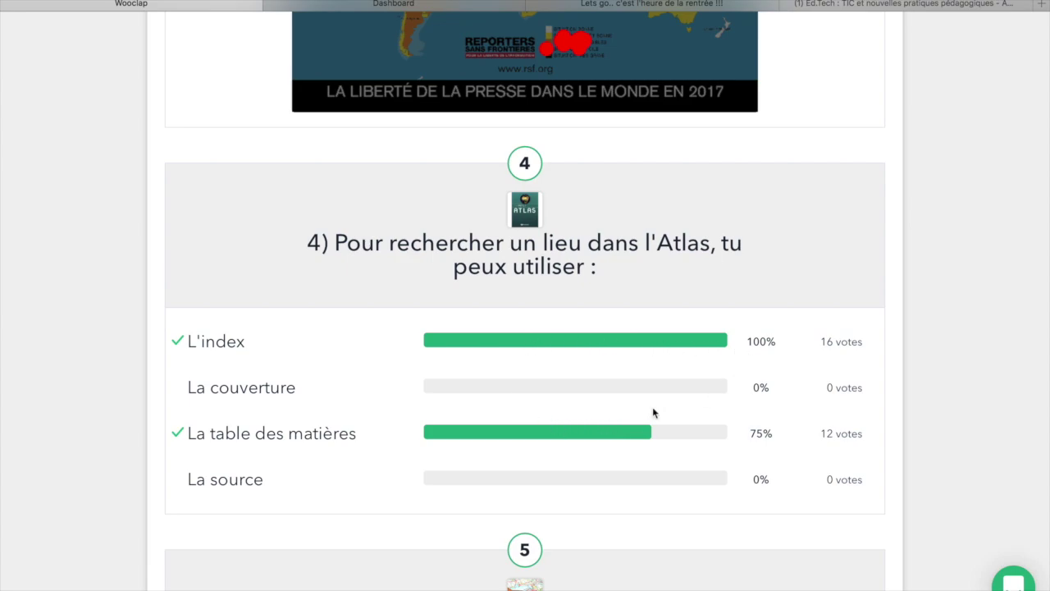
scroll(692, 440, down, 3)
scroll(692, 441, down, 2)
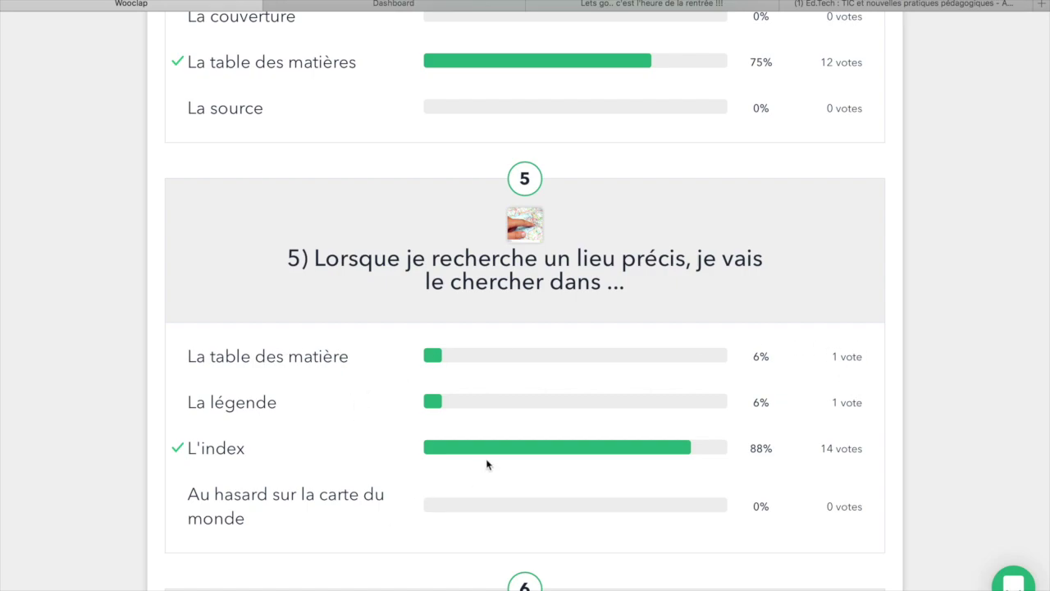
scroll(487, 464, down, 5)
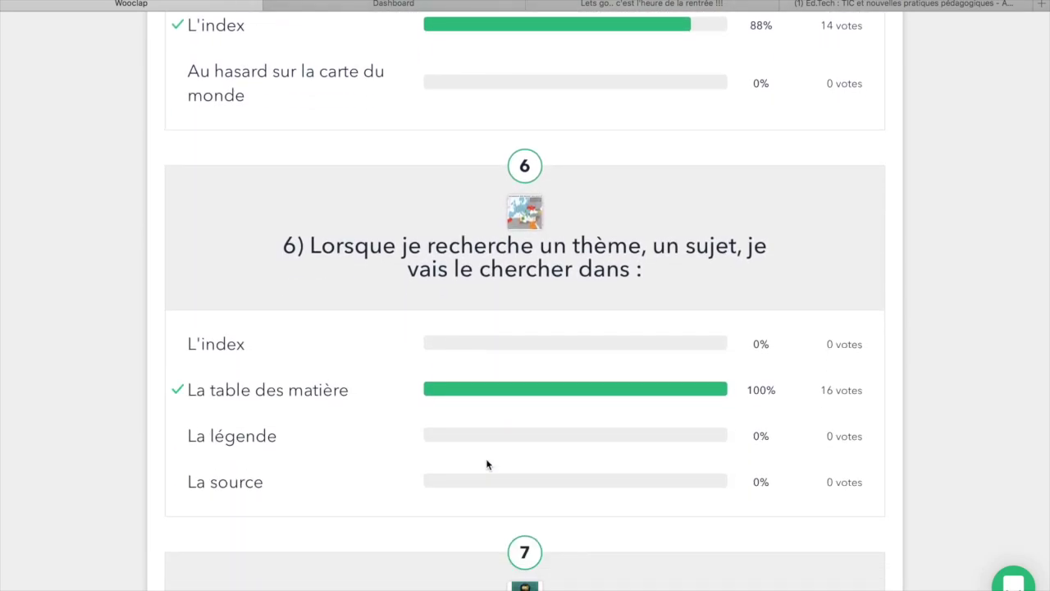
scroll(486, 464, down, 2)
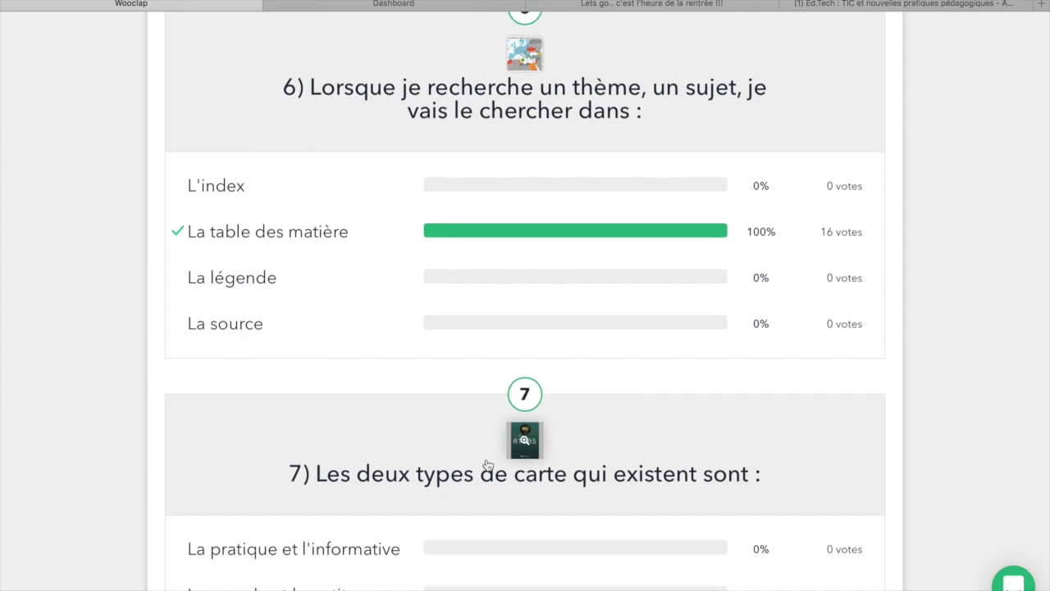
scroll(486, 465, down, 5)
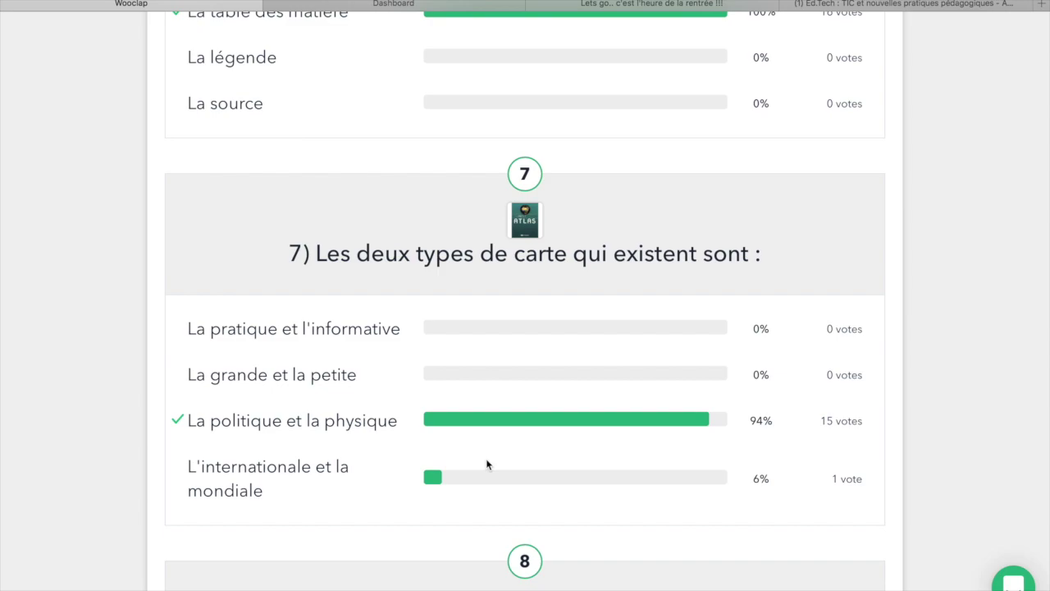
scroll(486, 465, down, 3)
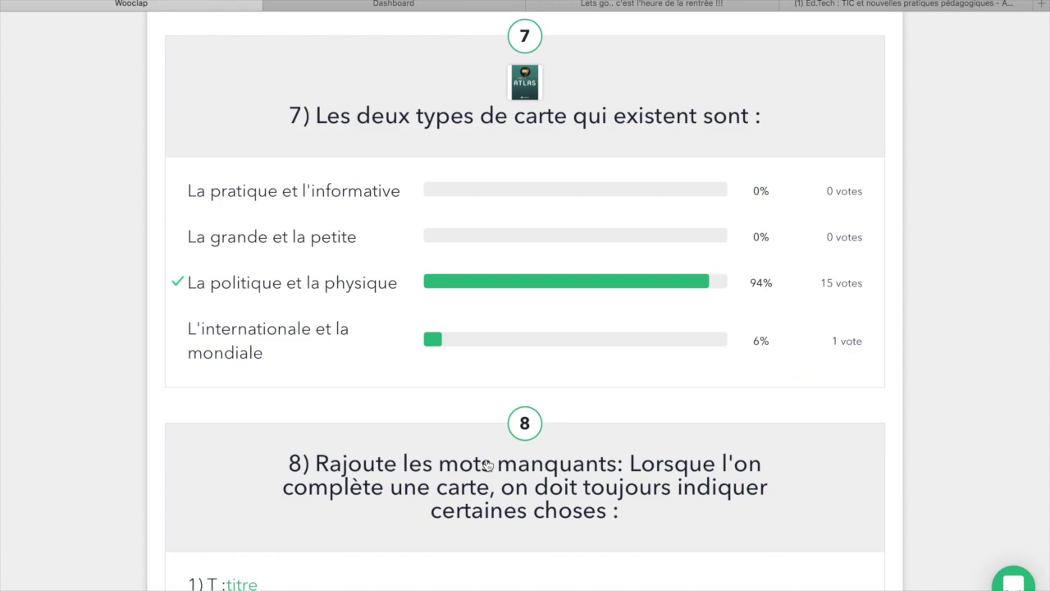
scroll(486, 465, down, 5)
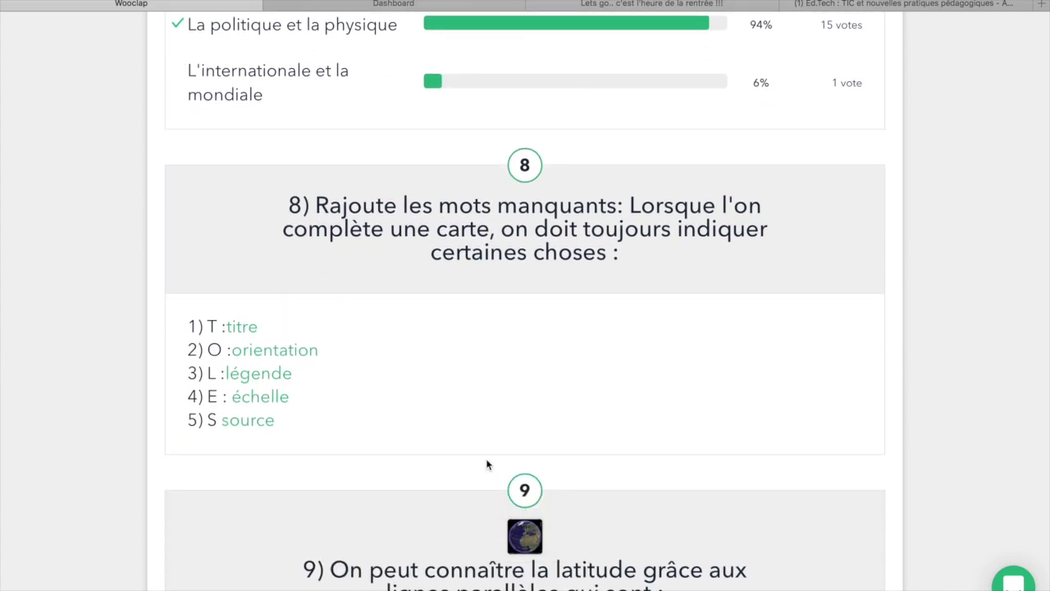
scroll(487, 465, down, 7)
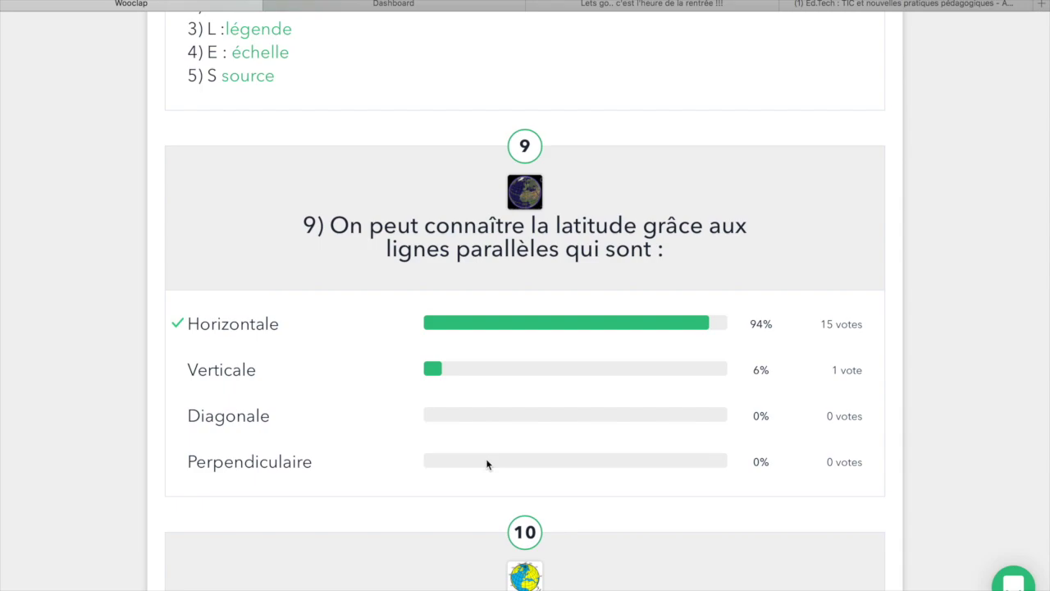
scroll(487, 465, down, 12)
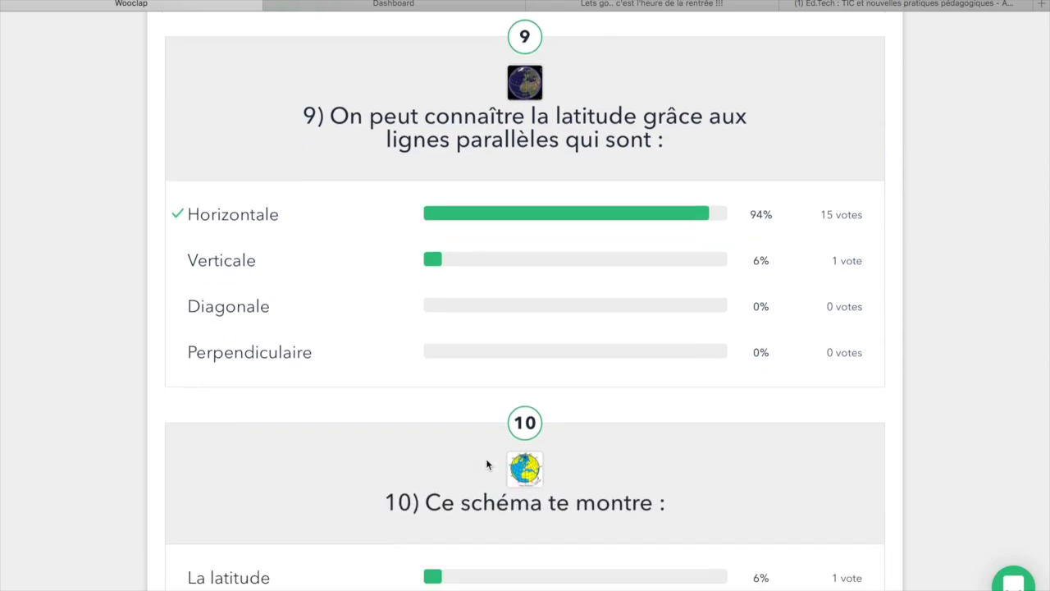
scroll(488, 465, down, 15)
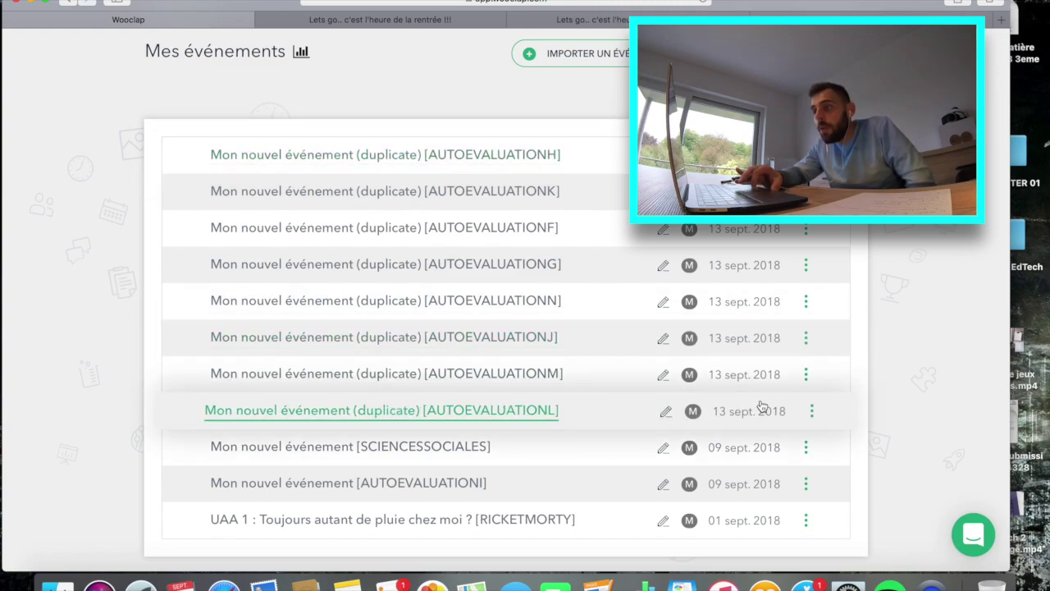
Show the available actions for the AUTOEVALUATIONL event in the event list.
click(811, 410)
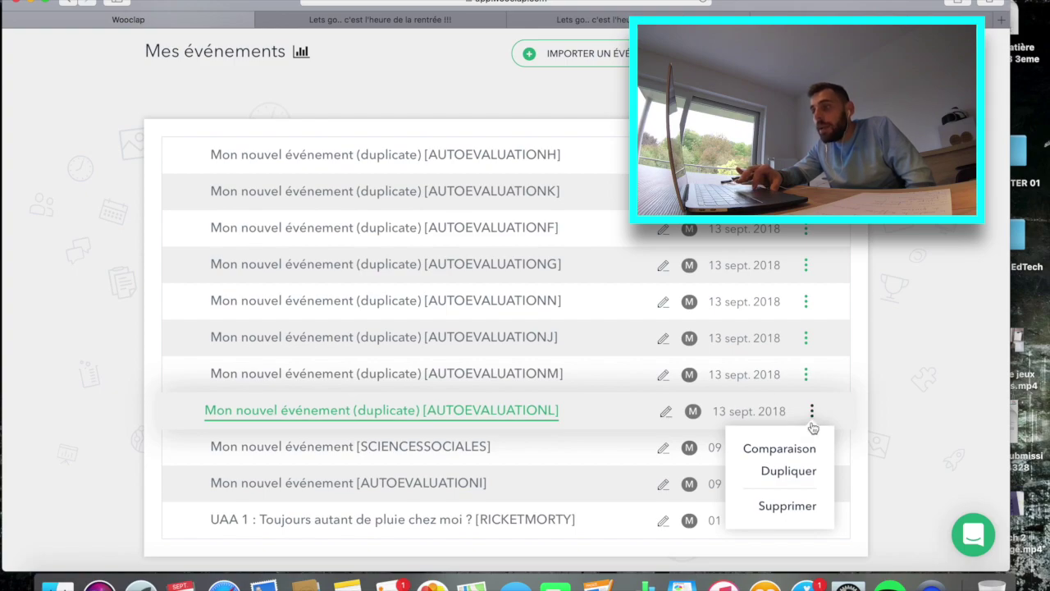